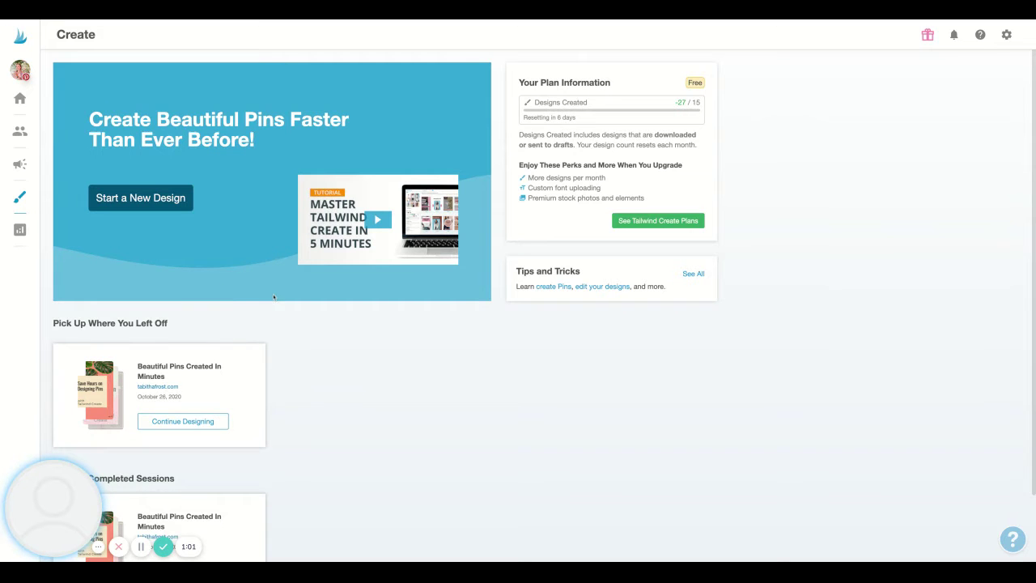
Step: Continue the unfinished "Beautiful Pins Created In Minutes" design session and open its stock photo search
scroll(274, 297, "down", 1)
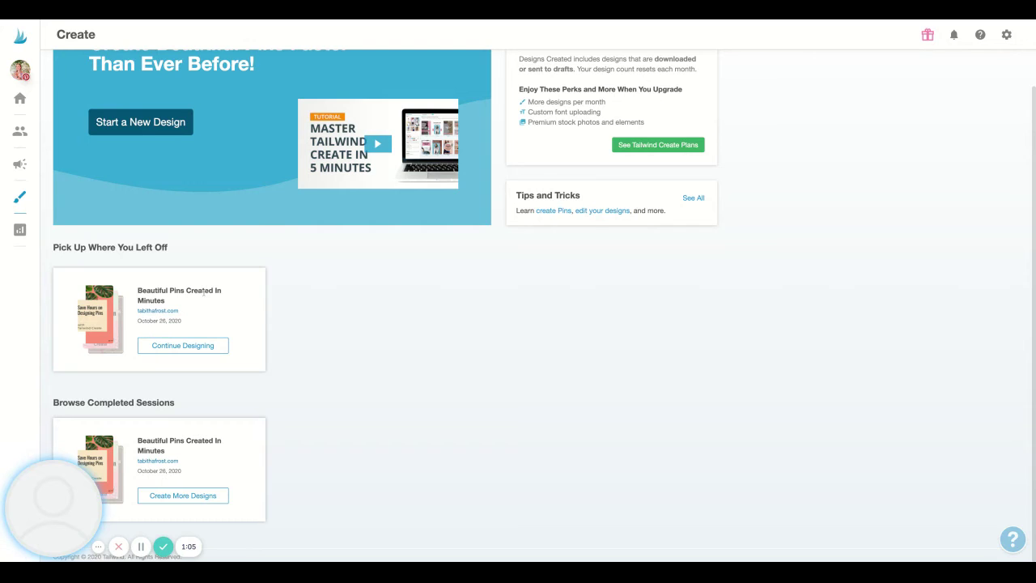
left_click(196, 347)
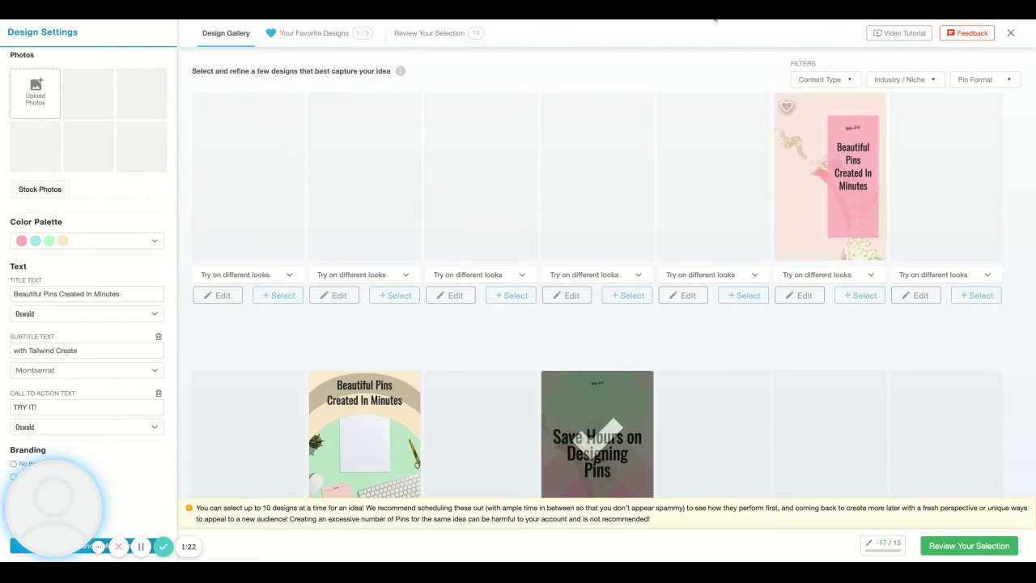
left_click(47, 189)
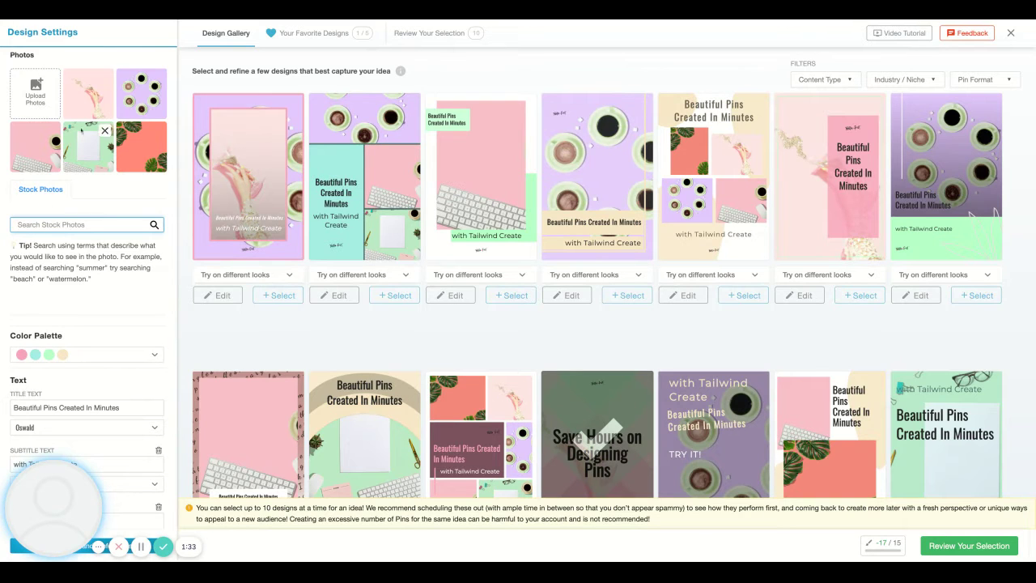
Step: Browse the available color palettes, including the brand, image main color, Light and Bright and Vibrant groups, and return to the design settings
scroll(113, 195, "down", 2)
scroll(120, 201, "down", 1)
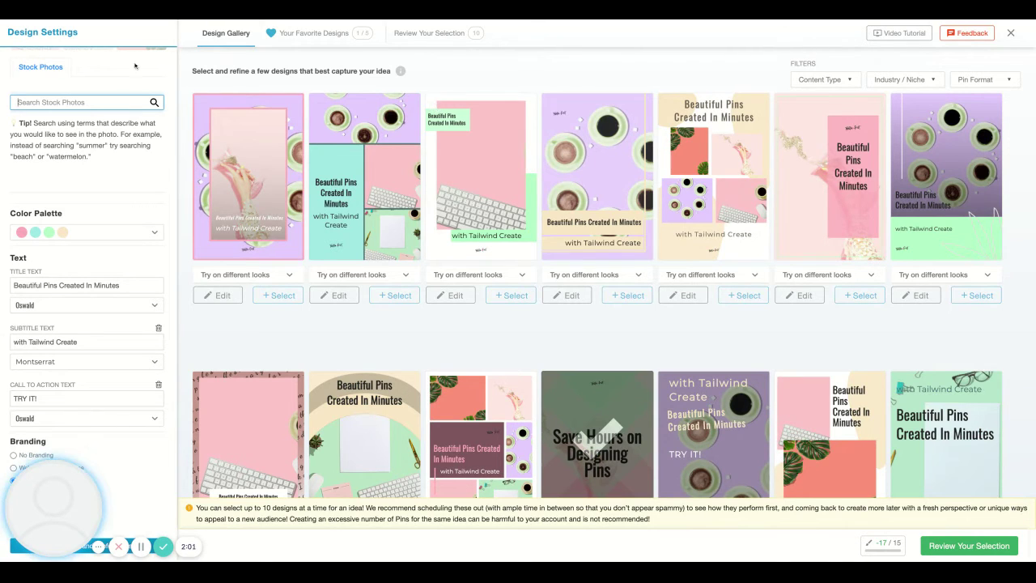
left_click(152, 232)
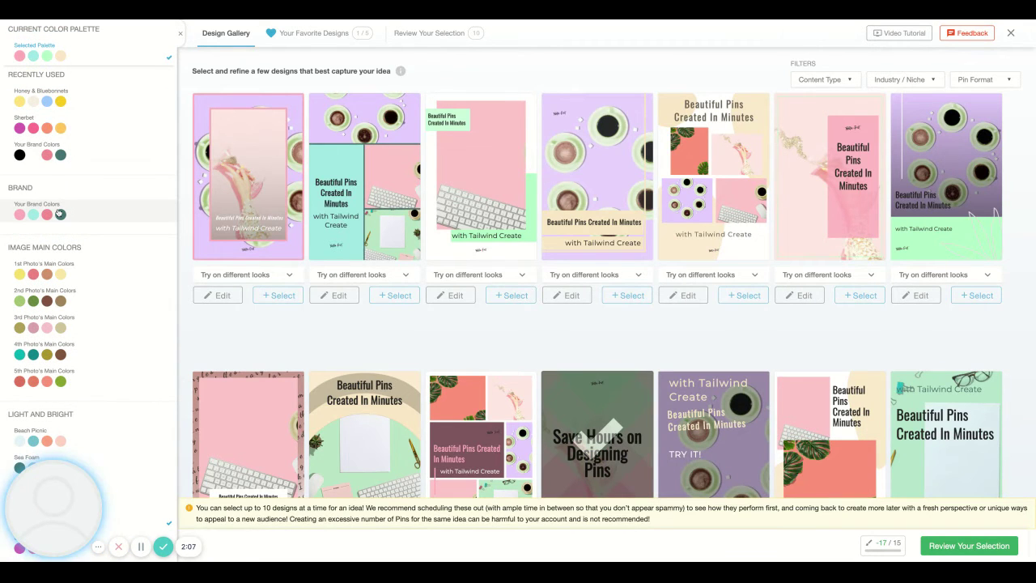
scroll(48, 186, "down", 3)
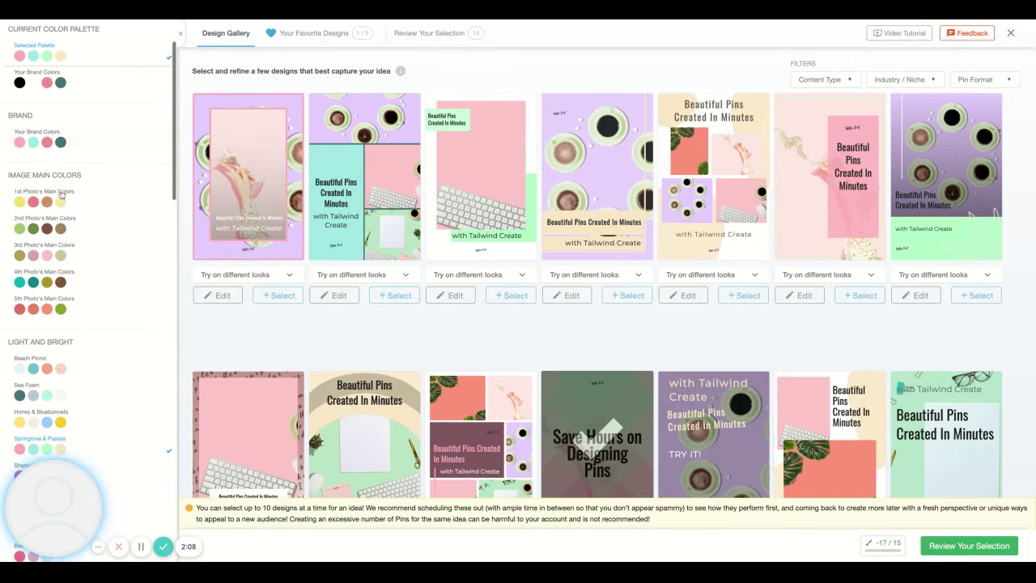
scroll(72, 199, "down", 6)
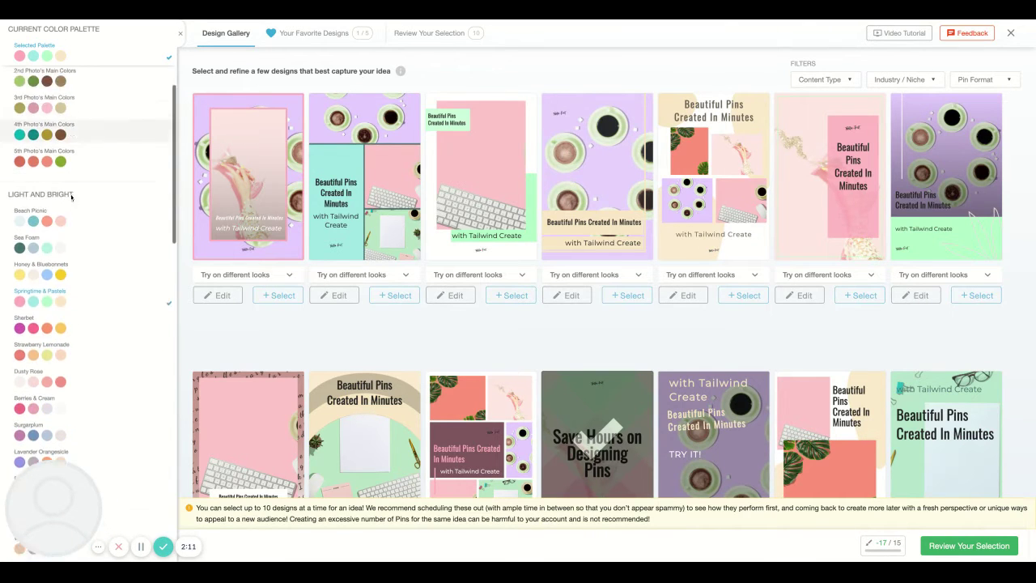
scroll(71, 199, "up", 9)
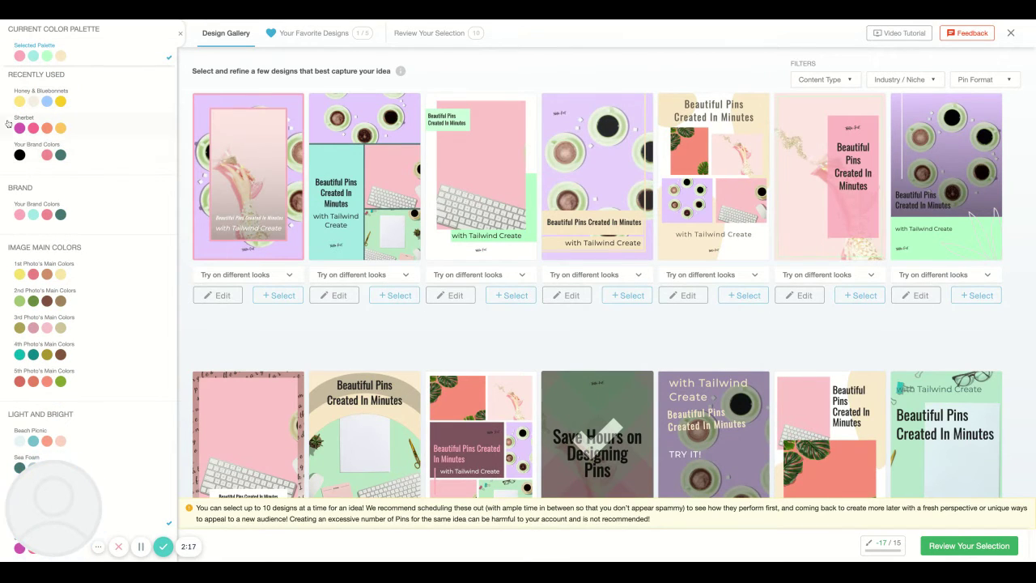
scroll(98, 169, "down", 2)
scroll(99, 168, "down", 2)
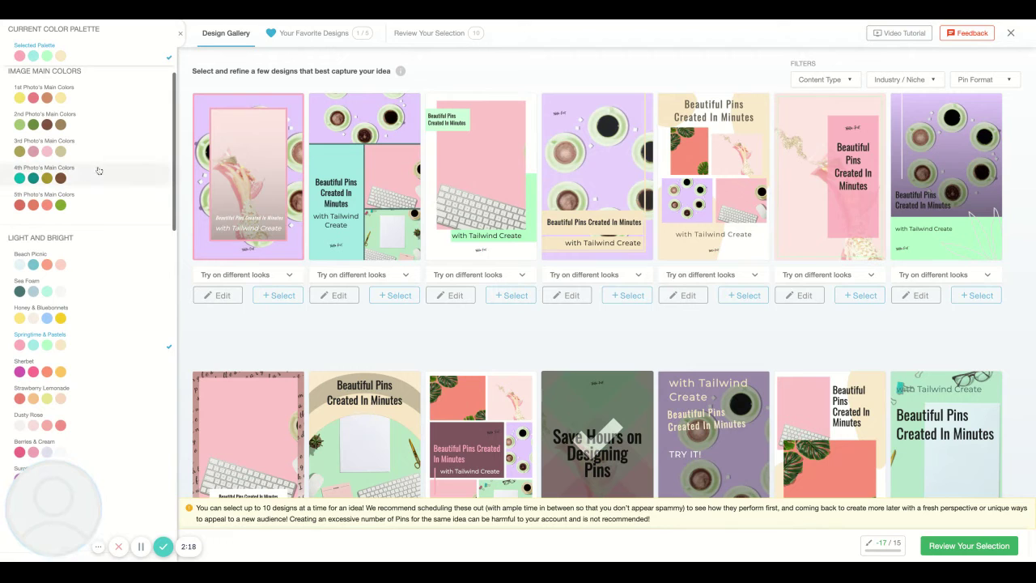
scroll(99, 170, "down", 5)
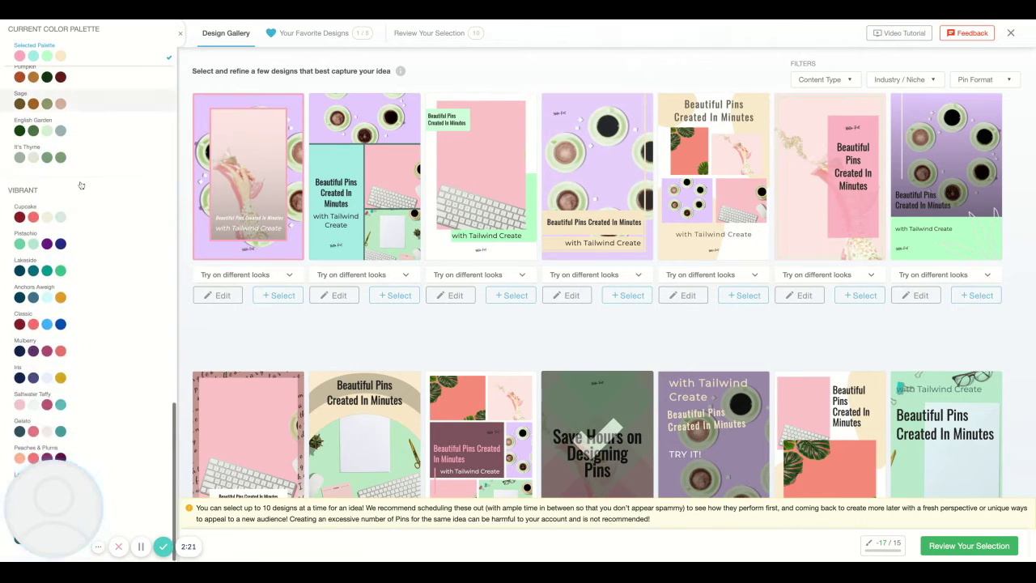
scroll(99, 170, "up", 8)
left_click(181, 33)
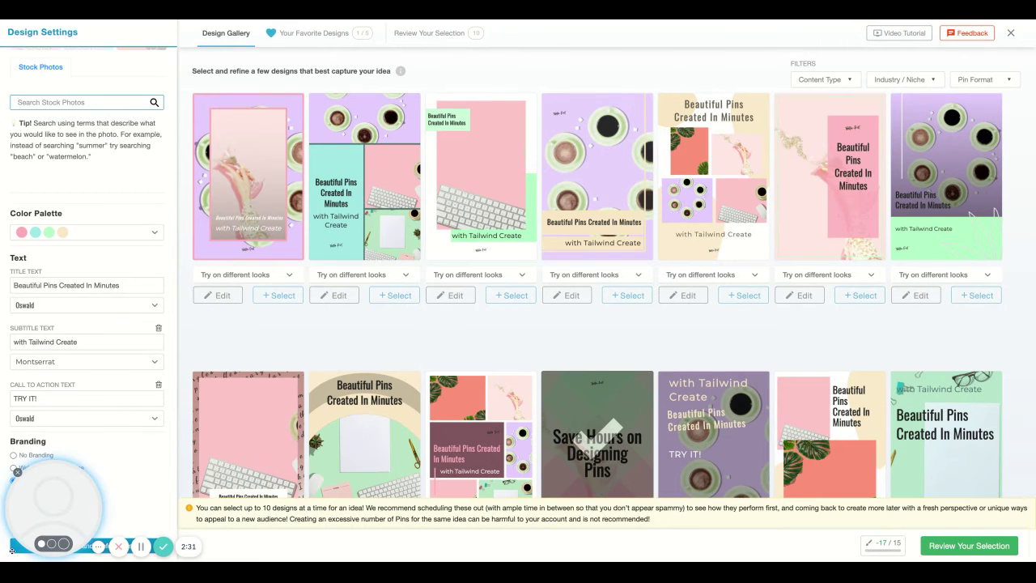
Step: Open the brand preferences to review the brand text, fonts, colors and logos, and leave them without saving
left_click_drag(24, 523, 165, 535)
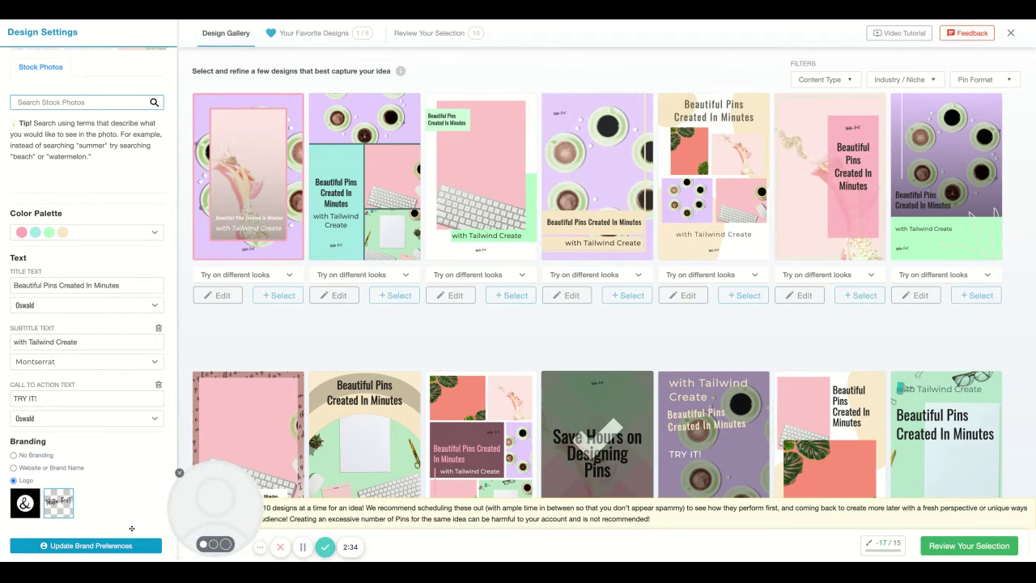
left_click(96, 548)
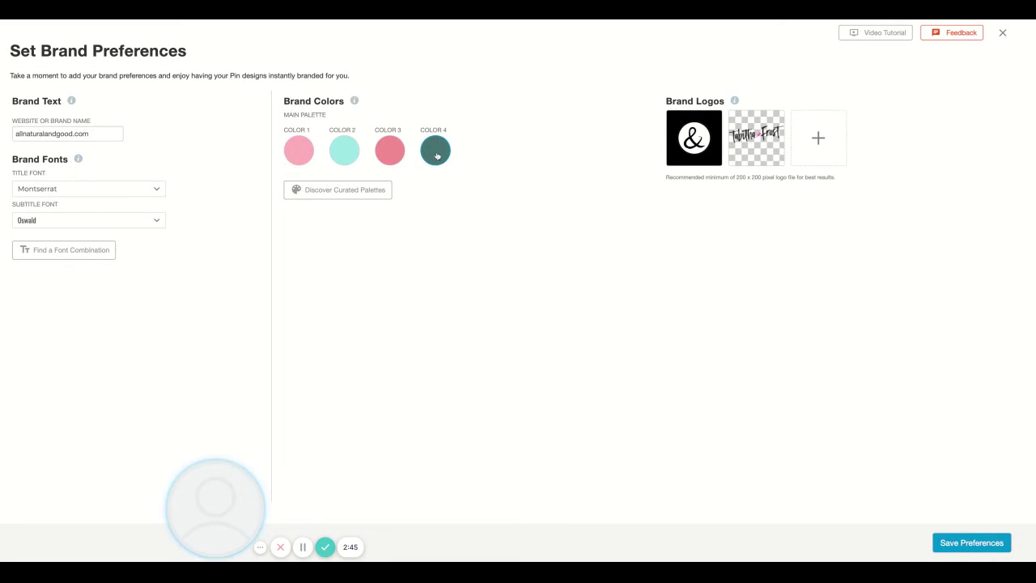
left_click(64, 252)
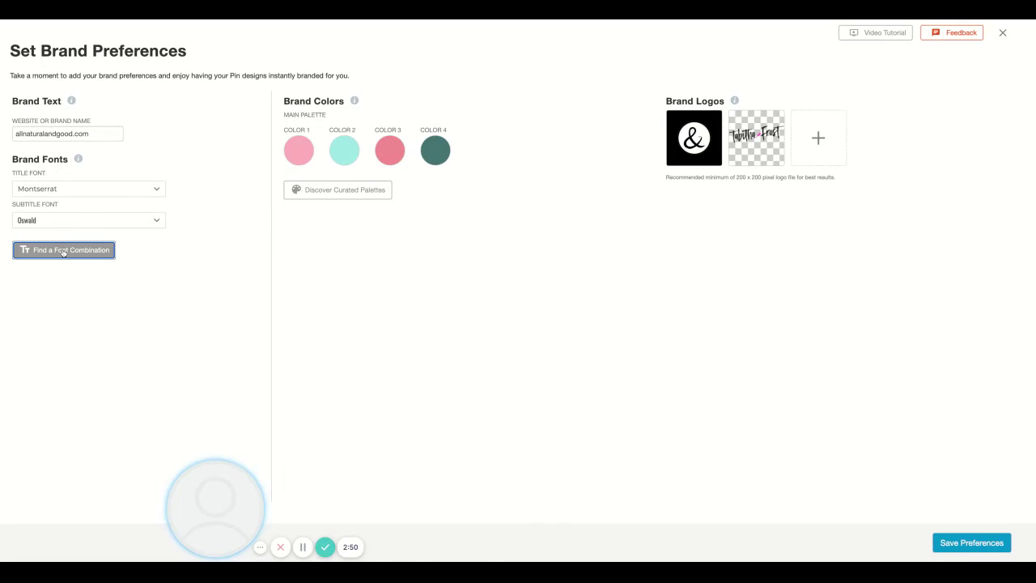
left_click(203, 169)
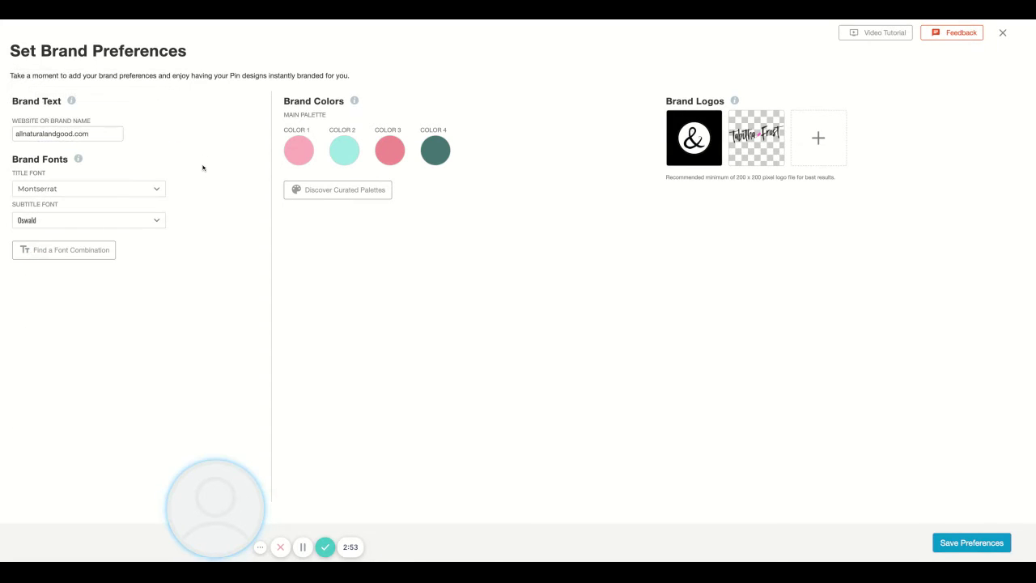
left_click(1002, 34)
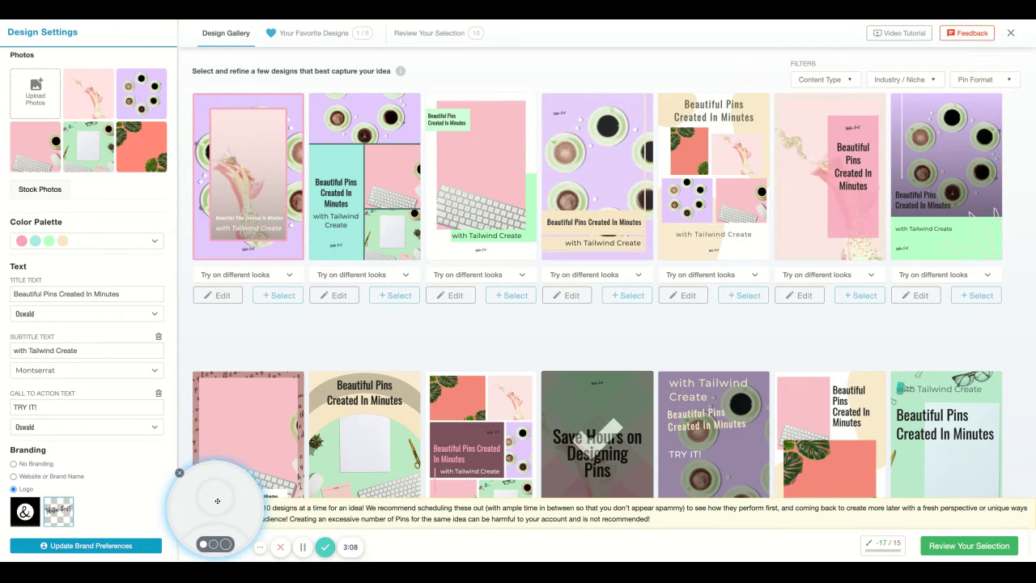
left_click_drag(217, 501, 589, 61)
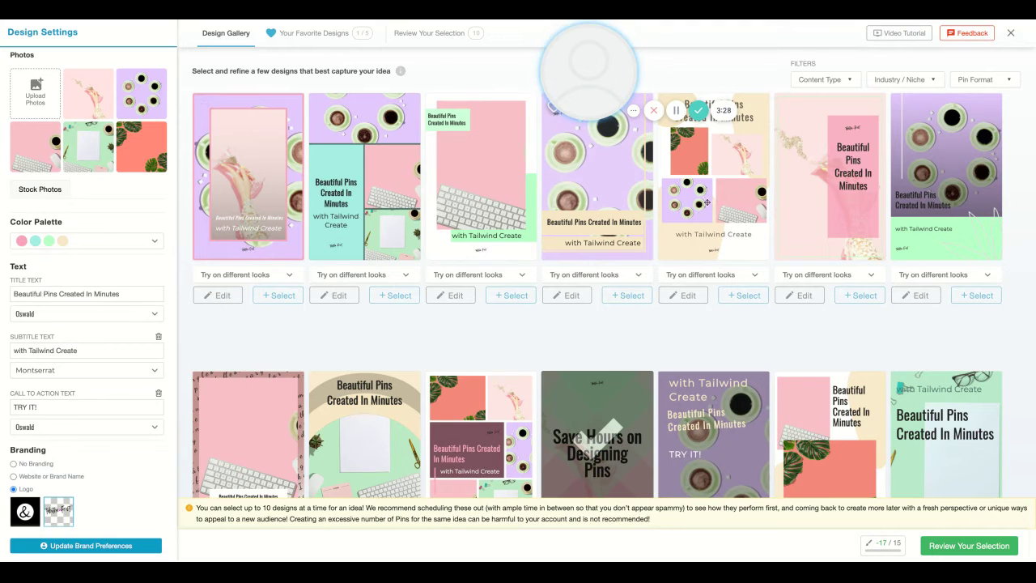
scroll(328, 259, "down", 4)
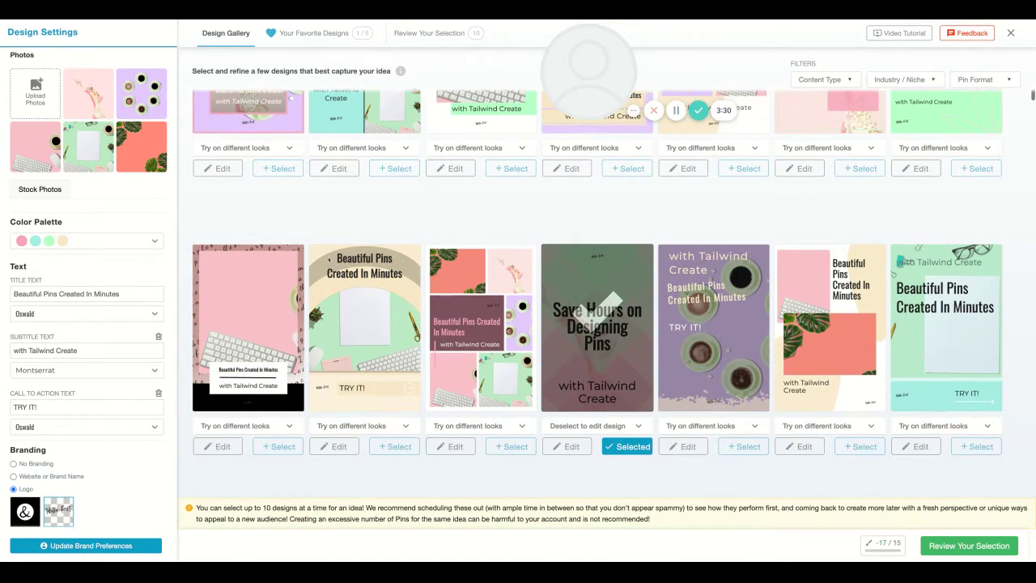
scroll(598, 300, "up", 4)
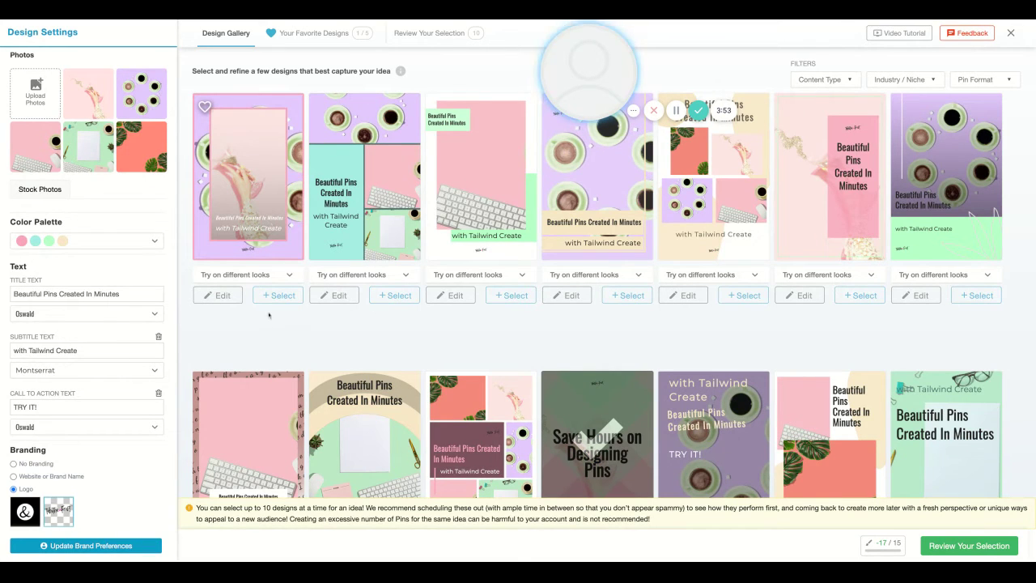
scroll(269, 315, "down", 1)
scroll(269, 315, "up", 1)
Step: Cycle the second gallery design's colors back to turquoise and shuffle its photos until the leaf photo fills the upper block
left_click(361, 278)
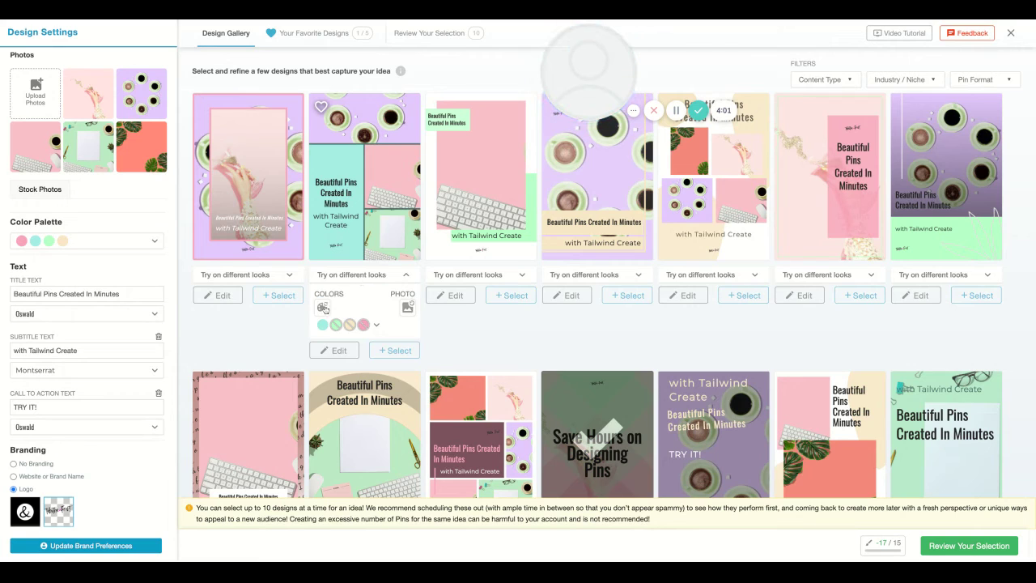
left_click(323, 308)
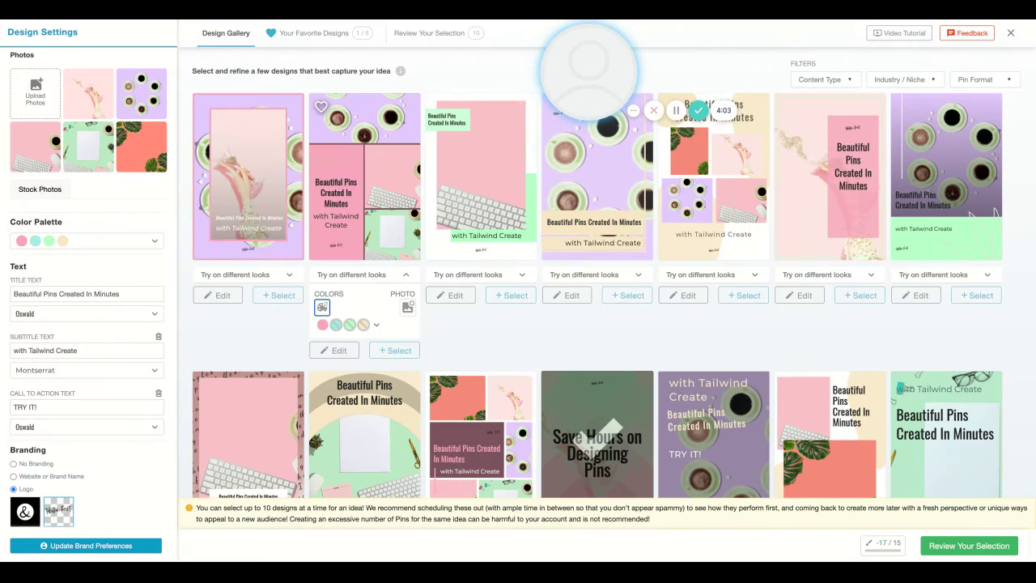
left_click(323, 307)
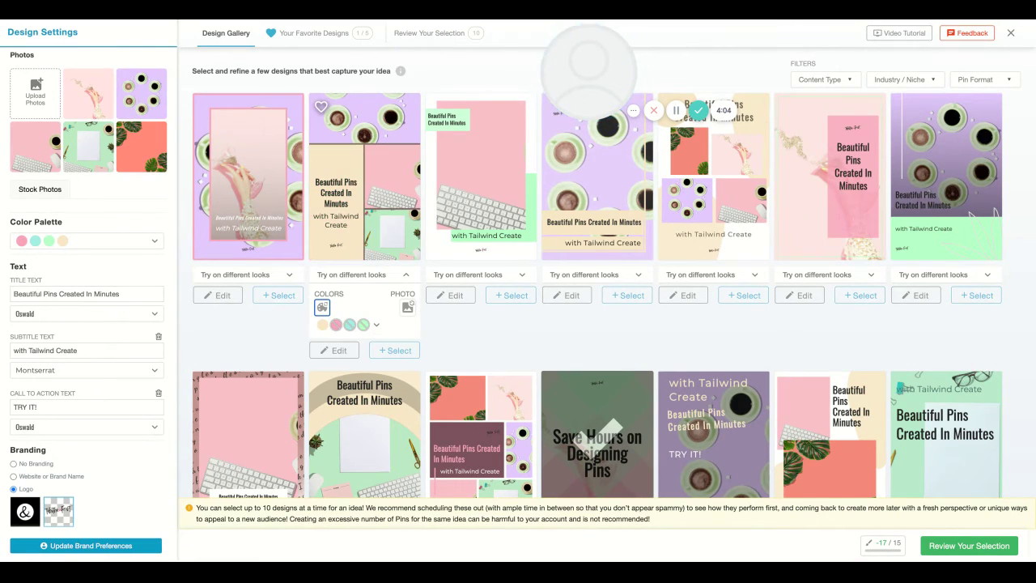
left_click(322, 308)
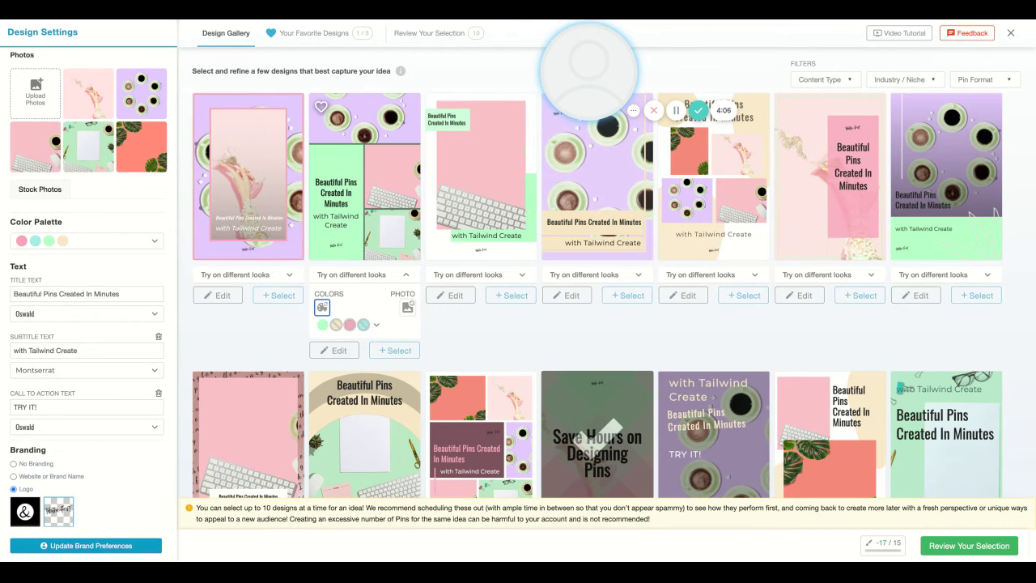
left_click(322, 308)
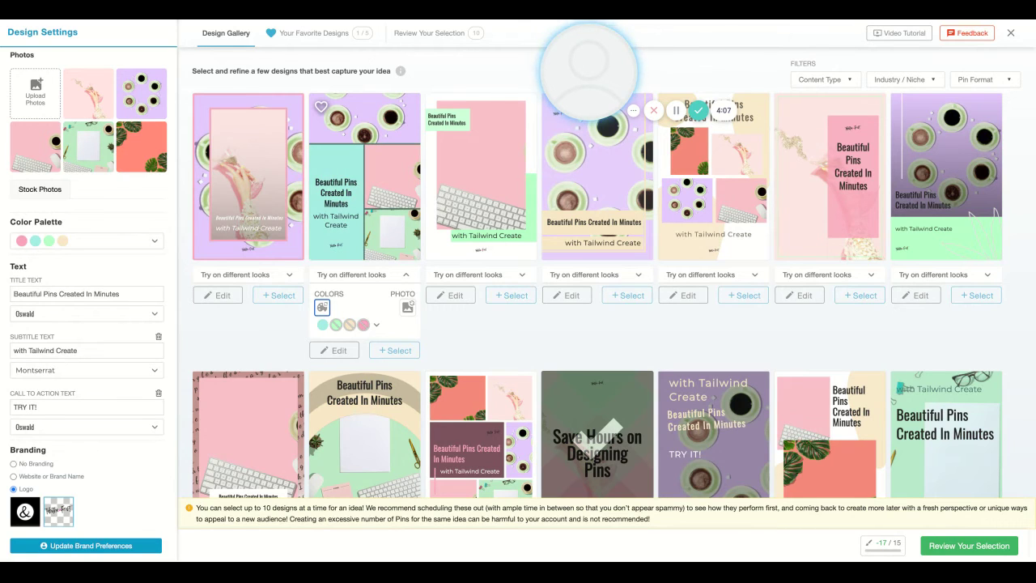
left_click(407, 307)
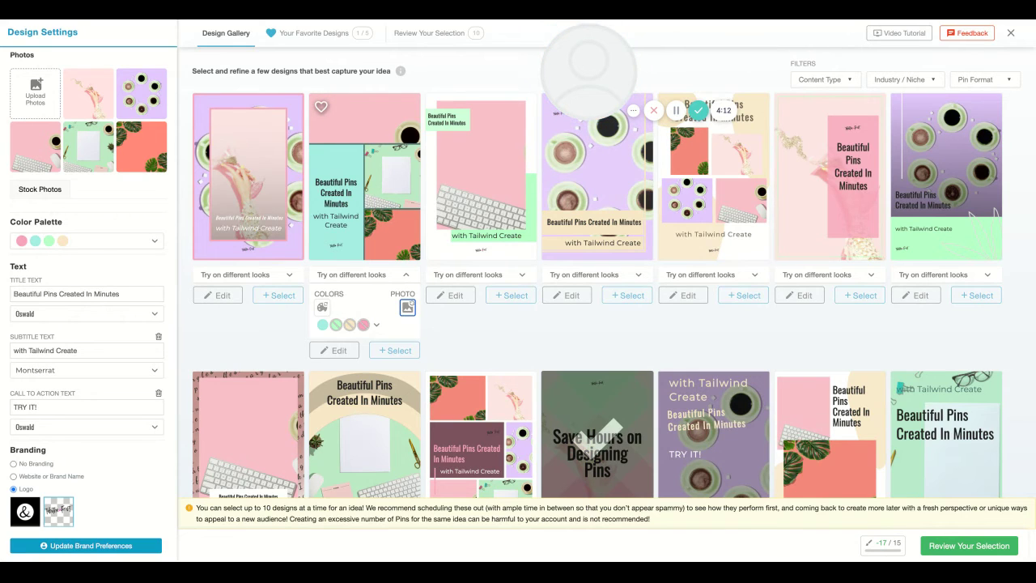
left_click(407, 308)
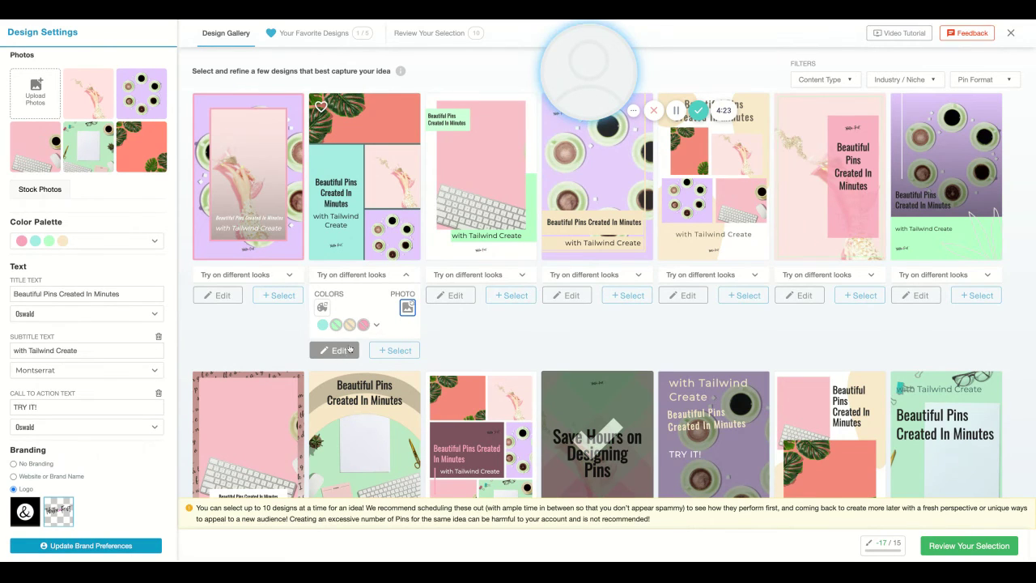
Step: Open the second design for editing, move its title text slightly up and set the title's text size to 80
left_click(343, 352)
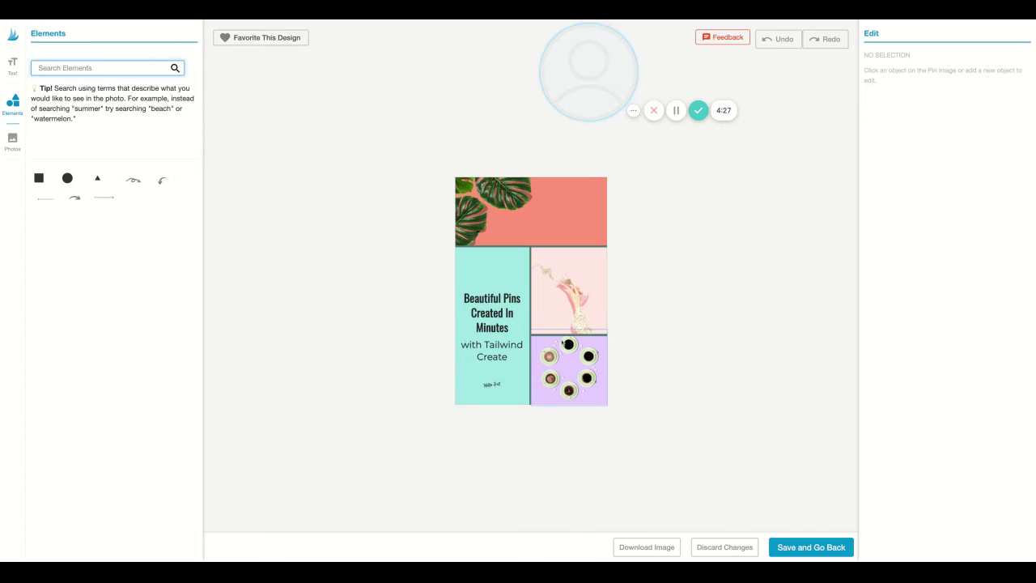
mouse_move(479, 327)
left_mouse_down()
mouse_move(478, 311)
mouse_move(490, 316)
left_mouse_up()
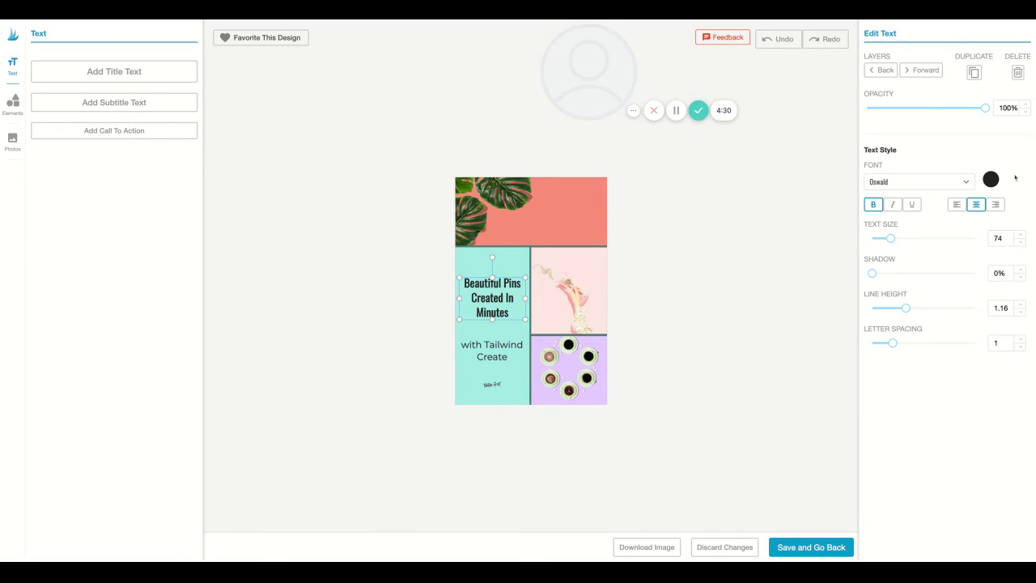
left_click(1020, 237)
left_click(1020, 237)
left_click(1021, 237)
left_click(1021, 236)
left_click(1020, 236)
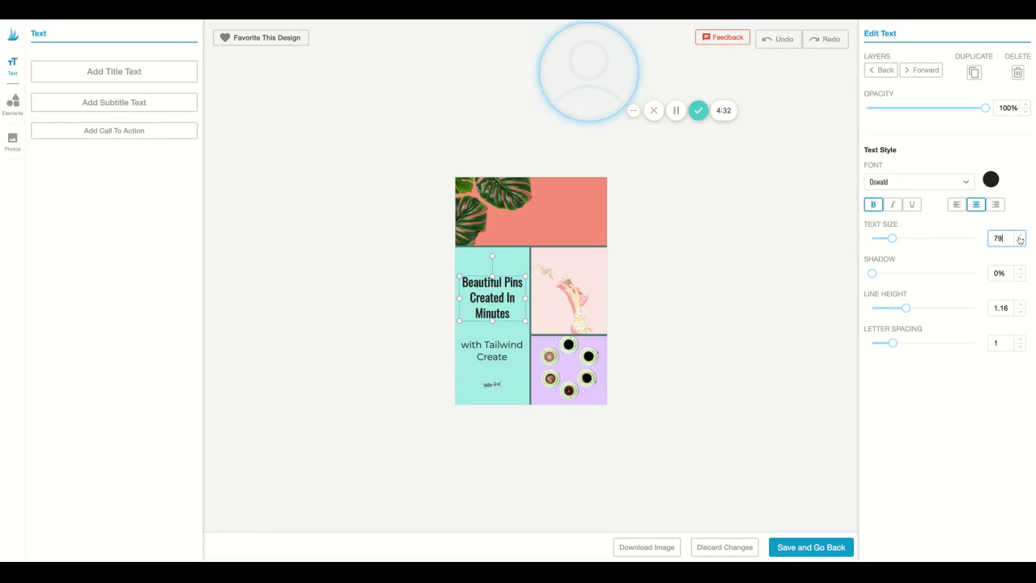
left_click(1020, 237)
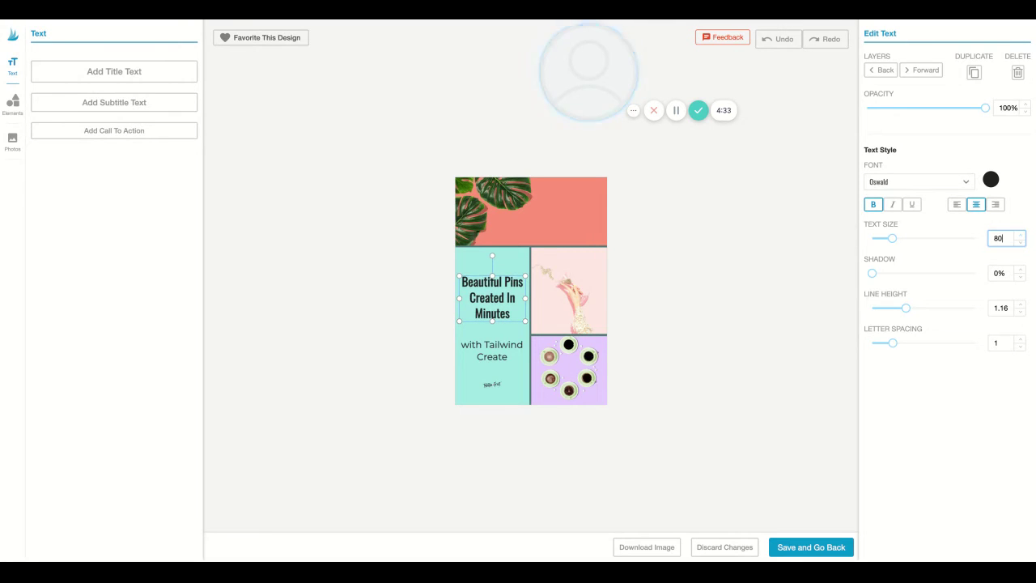
Step: Reduce the line height of the "with Tailwind Create" subtitle to about 1
left_click(483, 356)
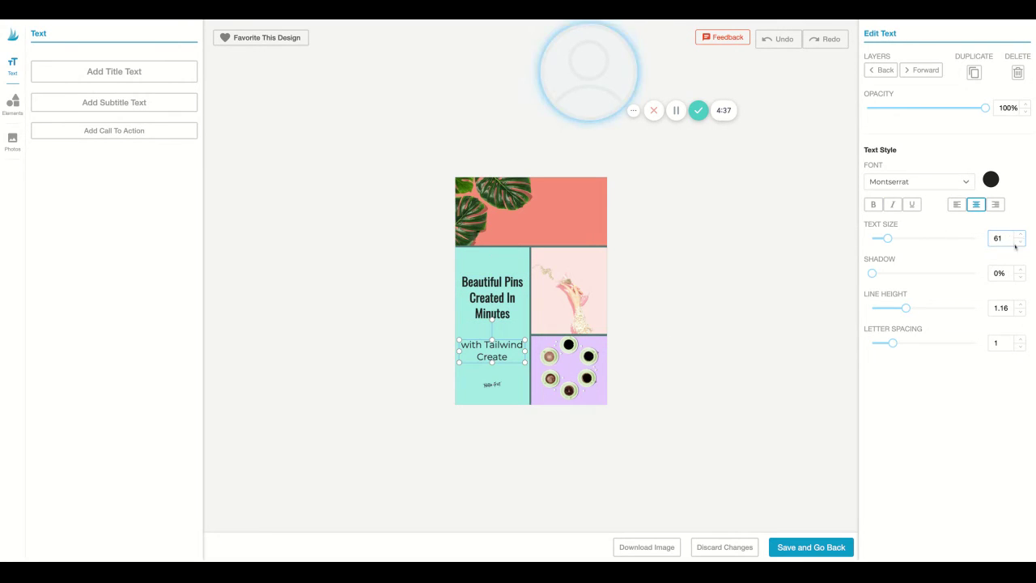
left_click(1020, 314)
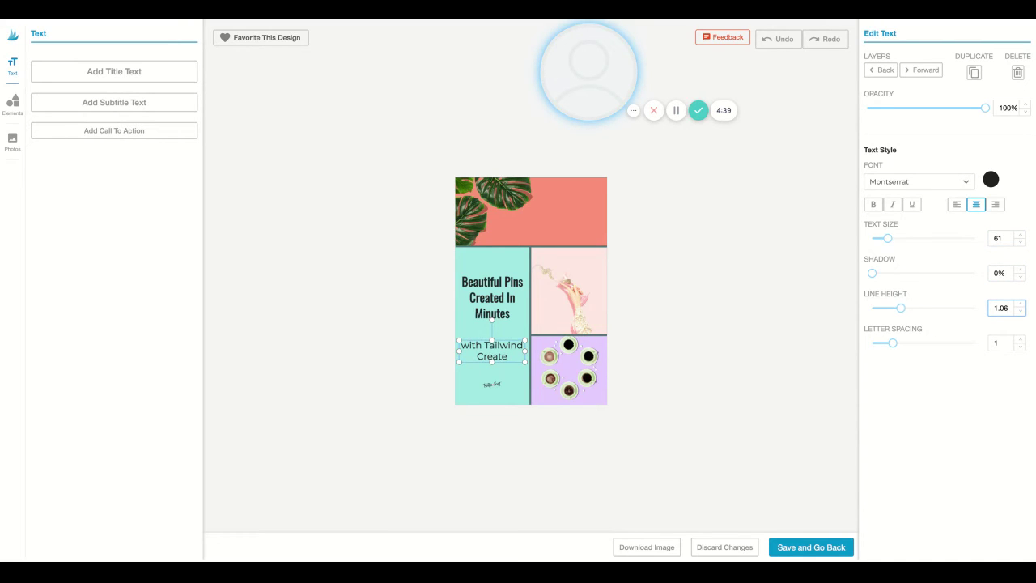
key("Down")
key("Down")
key("Down")
key("Down")
key("Down")
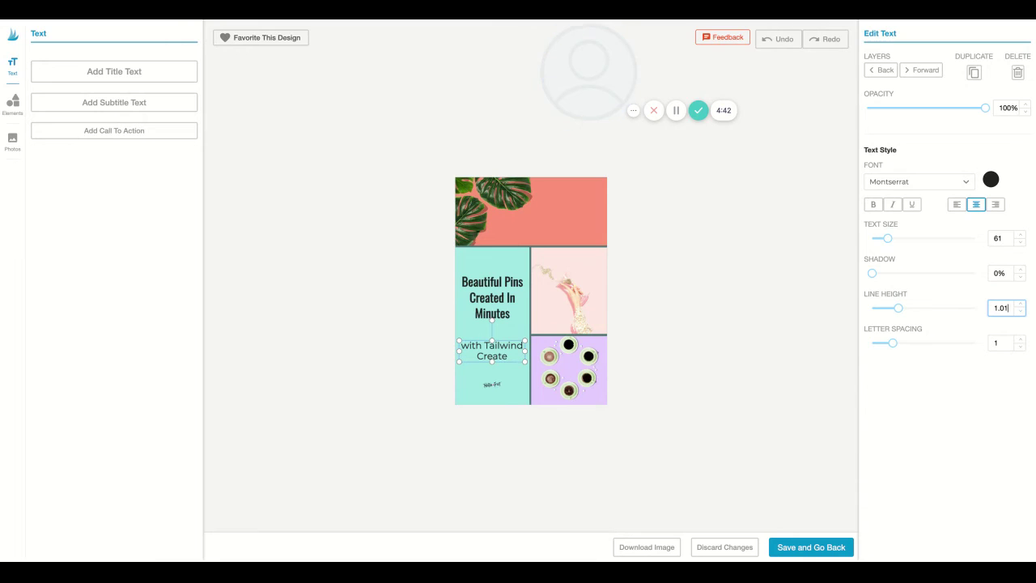
key("Down")
Step: Move the logo down near the lower edge of the turquoise block and save the edited design back to the gallery
left_click_drag(491, 384, 491, 386)
left_click(416, 397)
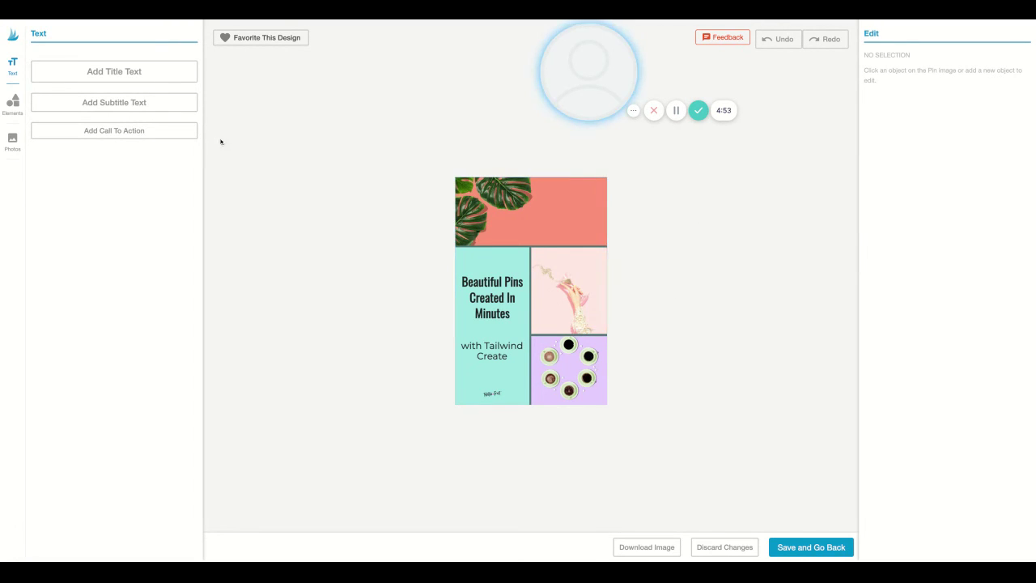
left_click(827, 550)
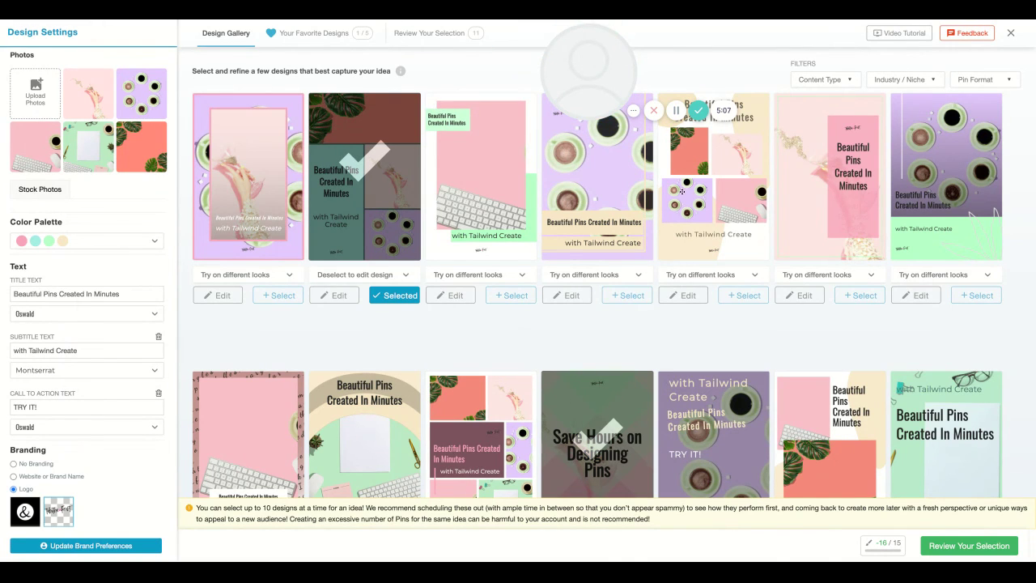
Step: Open the review of the selected designs and look through all the chosen pins
left_click(963, 547)
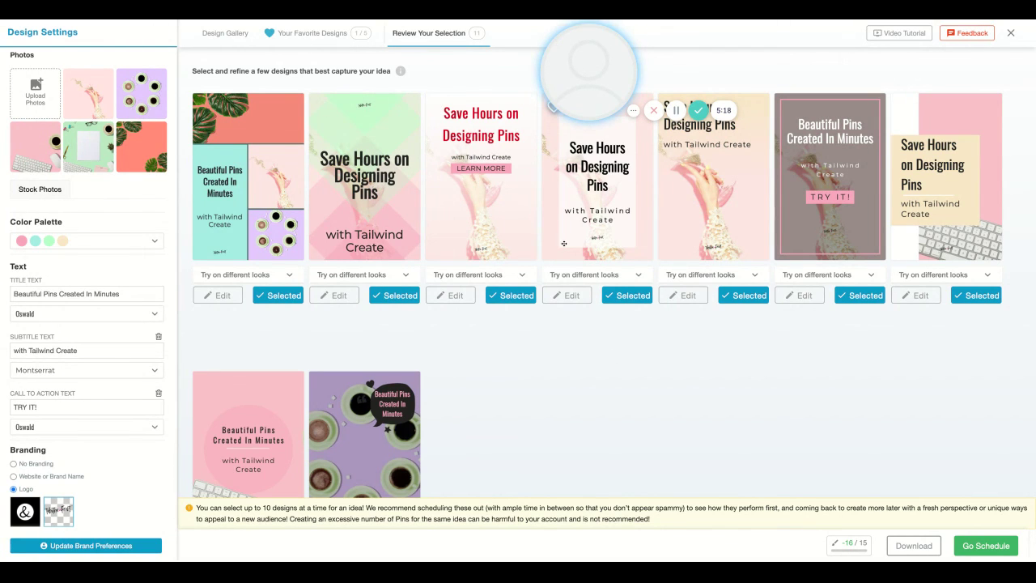
scroll(413, 232, "down", 3)
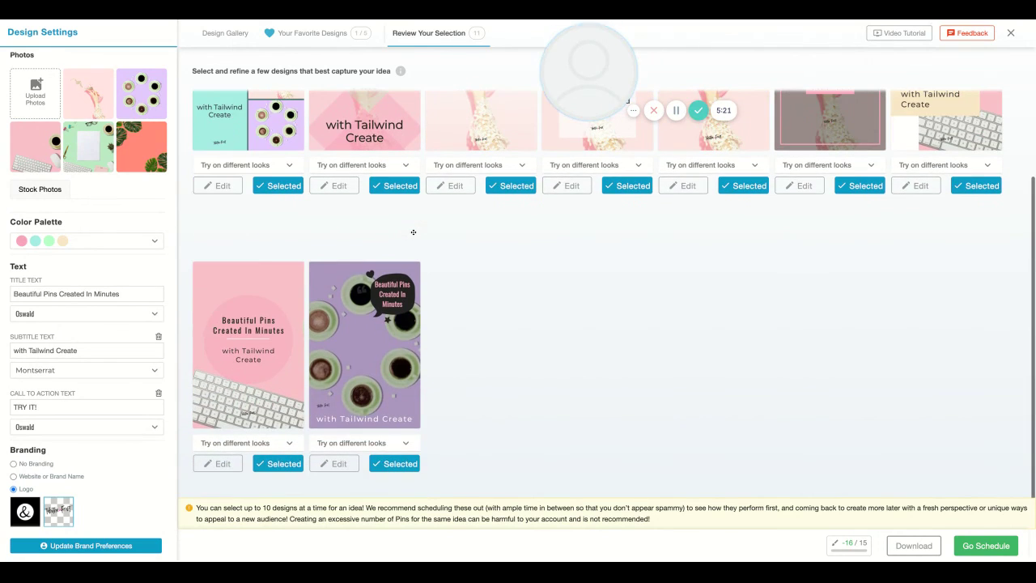
scroll(413, 231, "up", 3)
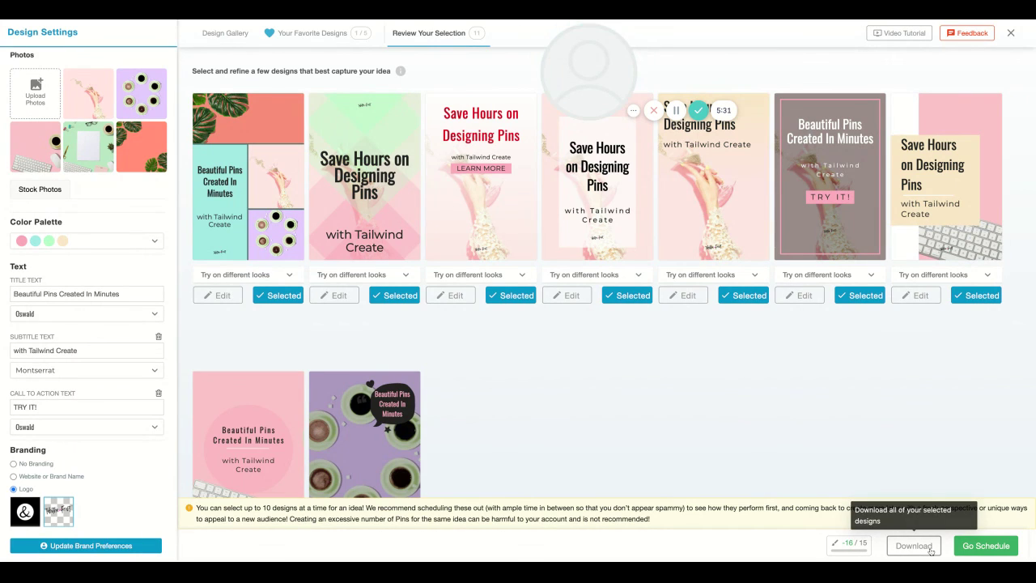
scroll(423, 284, "down", 2)
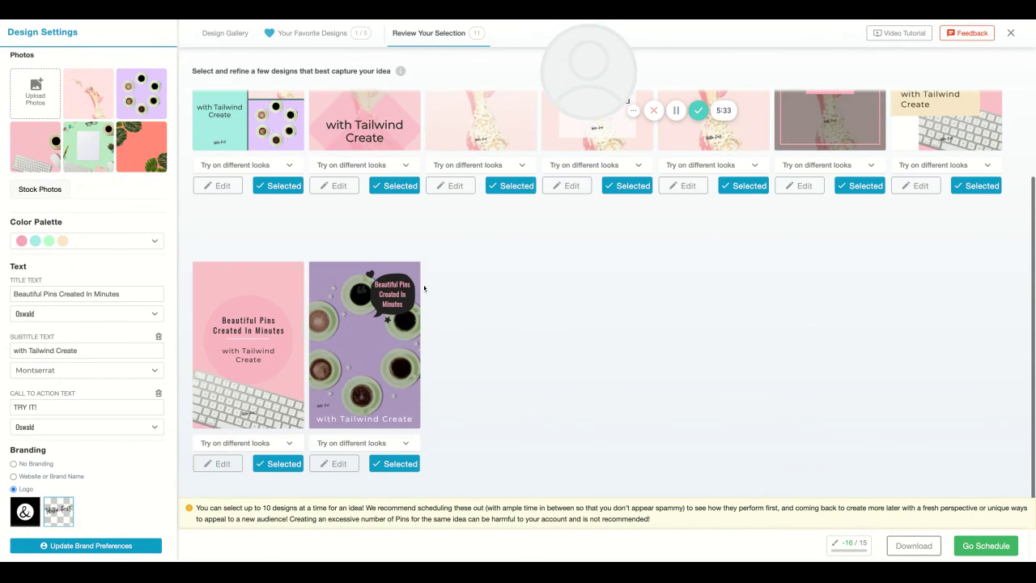
scroll(423, 289, "up", 2)
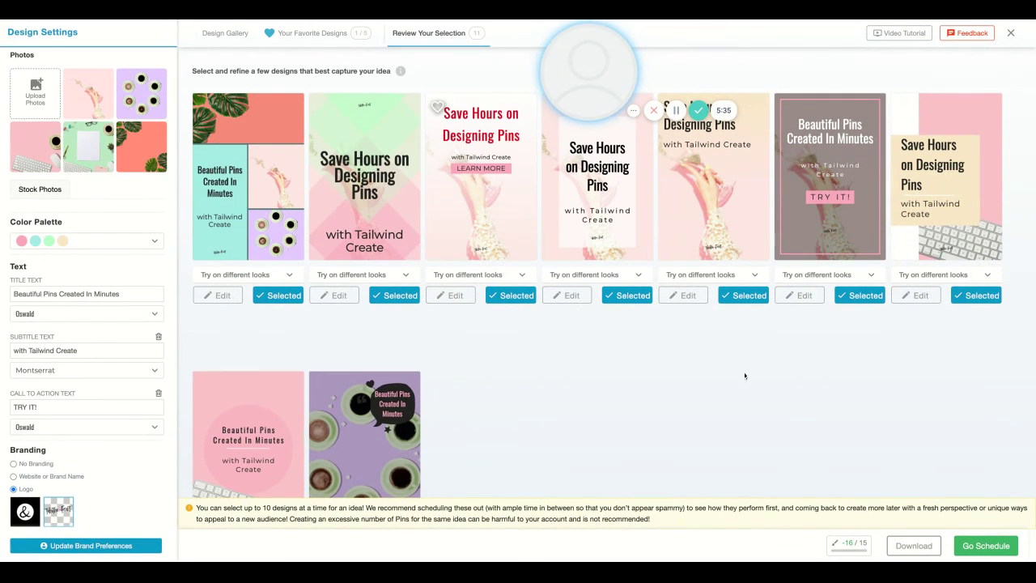